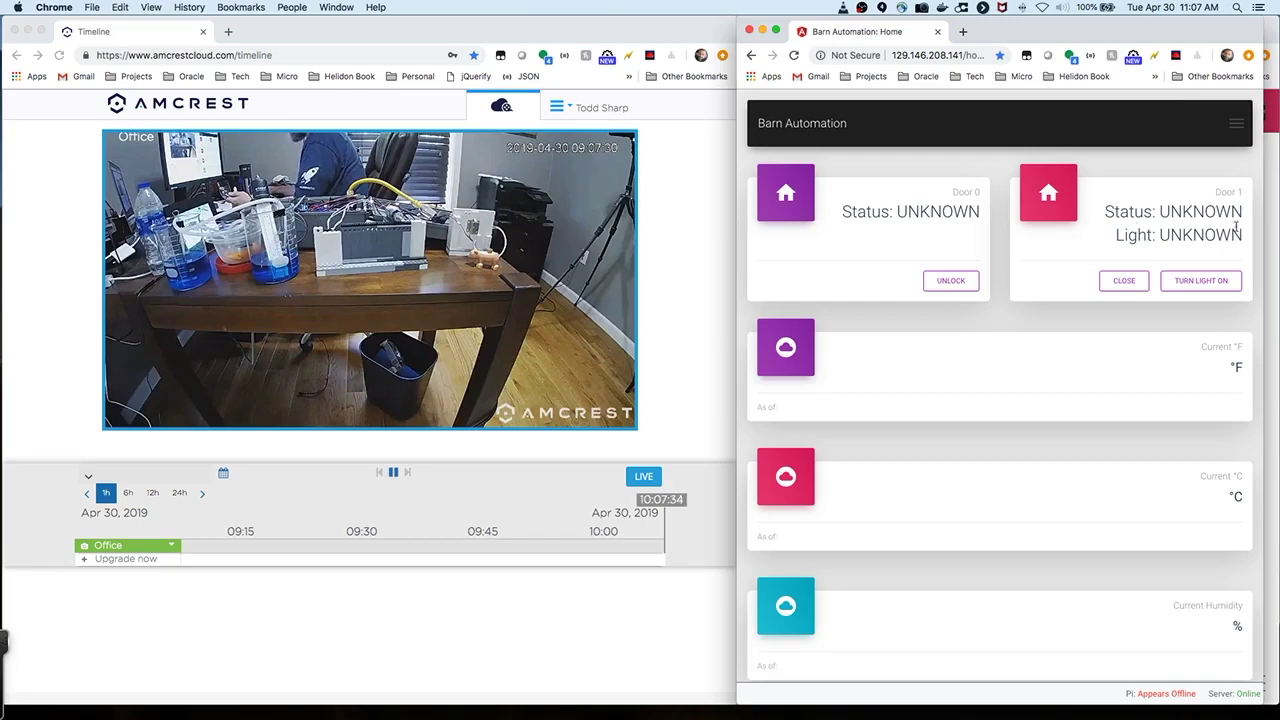
- Switch to the iTerm SSH session on barn-pi and run the script starting with pi-g in projects/scripts
{"action": "left_click", "coordinate": [1262, 360]}
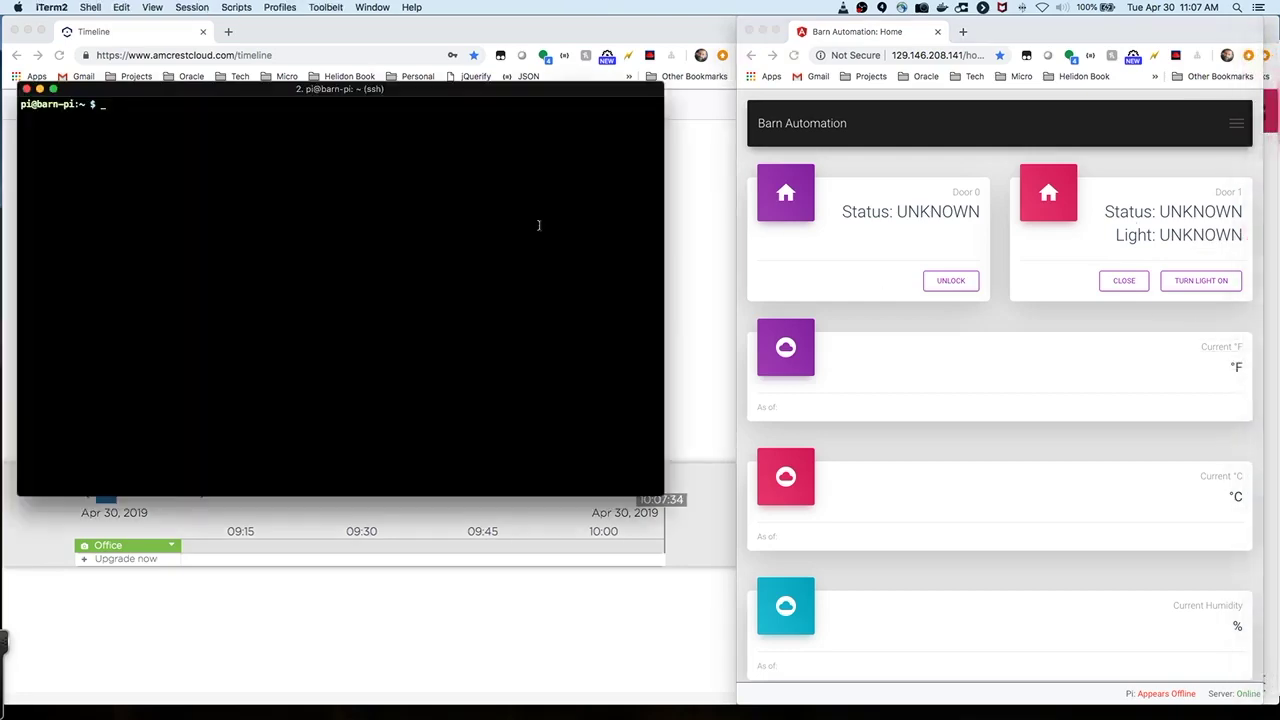
{"action": "left_click_drag", "start_coordinate": [131, 94], "coordinate": [142, 91]}
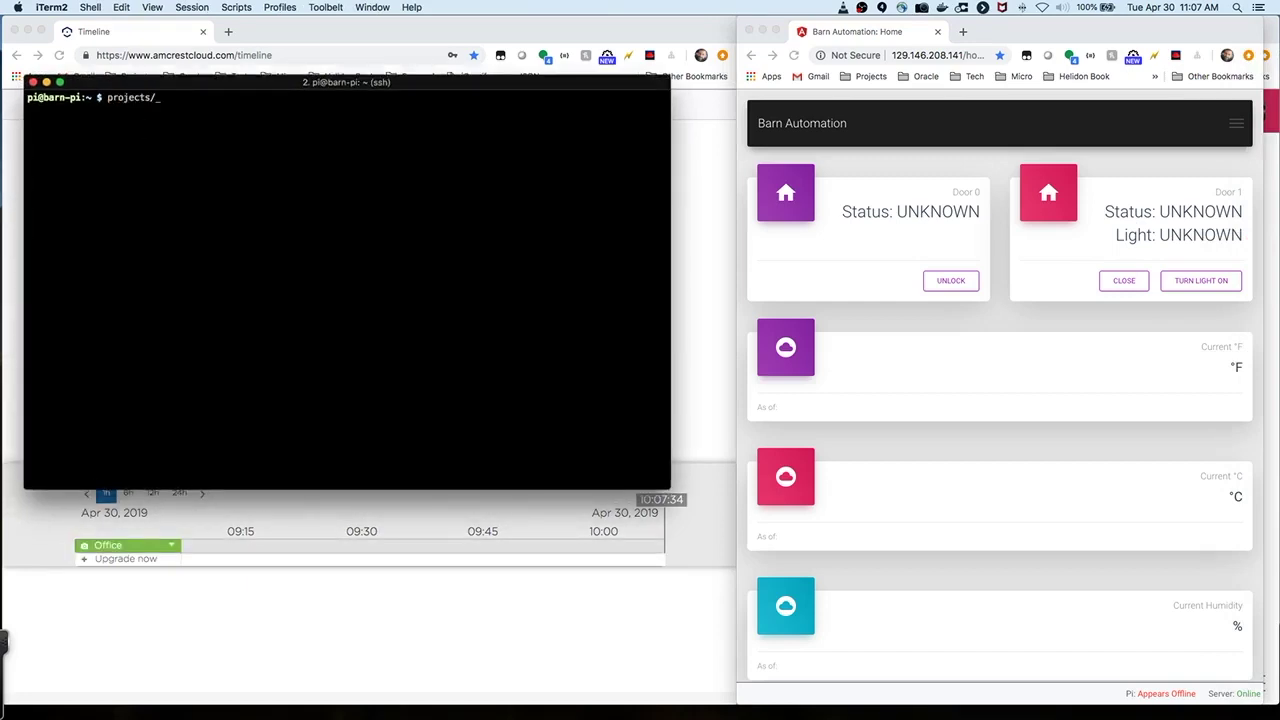
{"action": "type", "text": "pi-g"}
{"action": "key", "text": "Tab"}
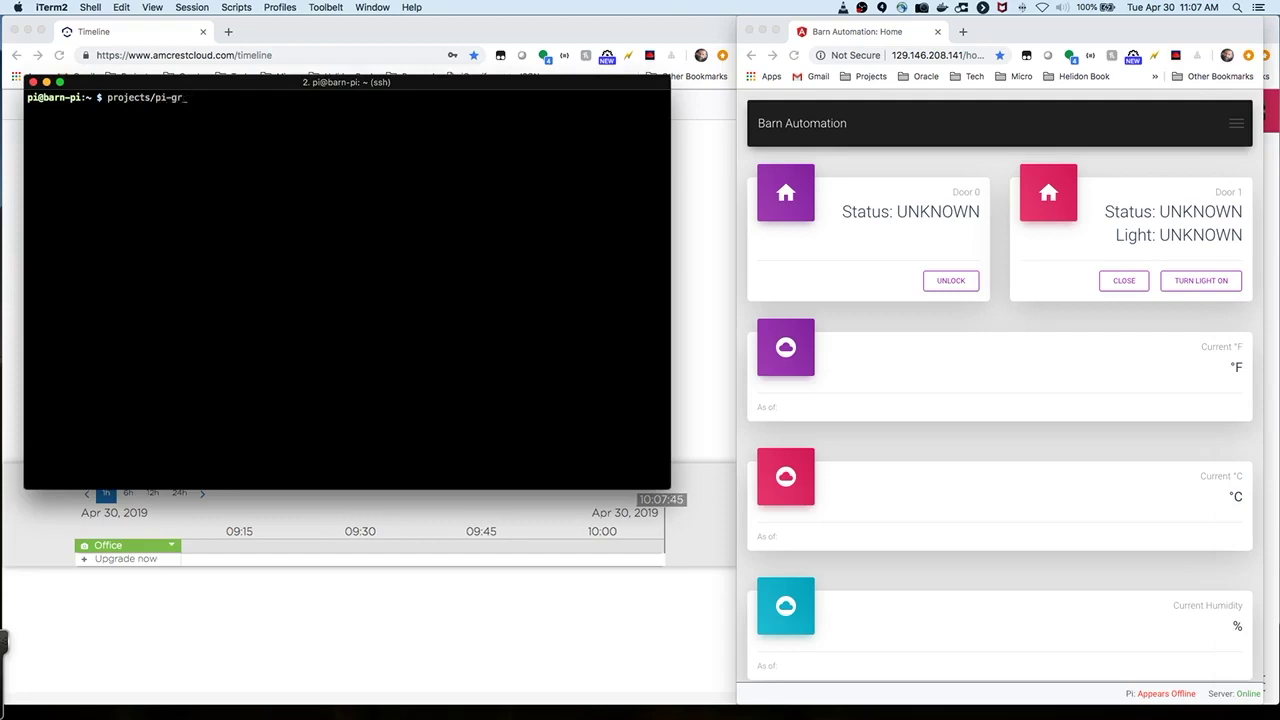
{"action": "key", "text": "Tab"}
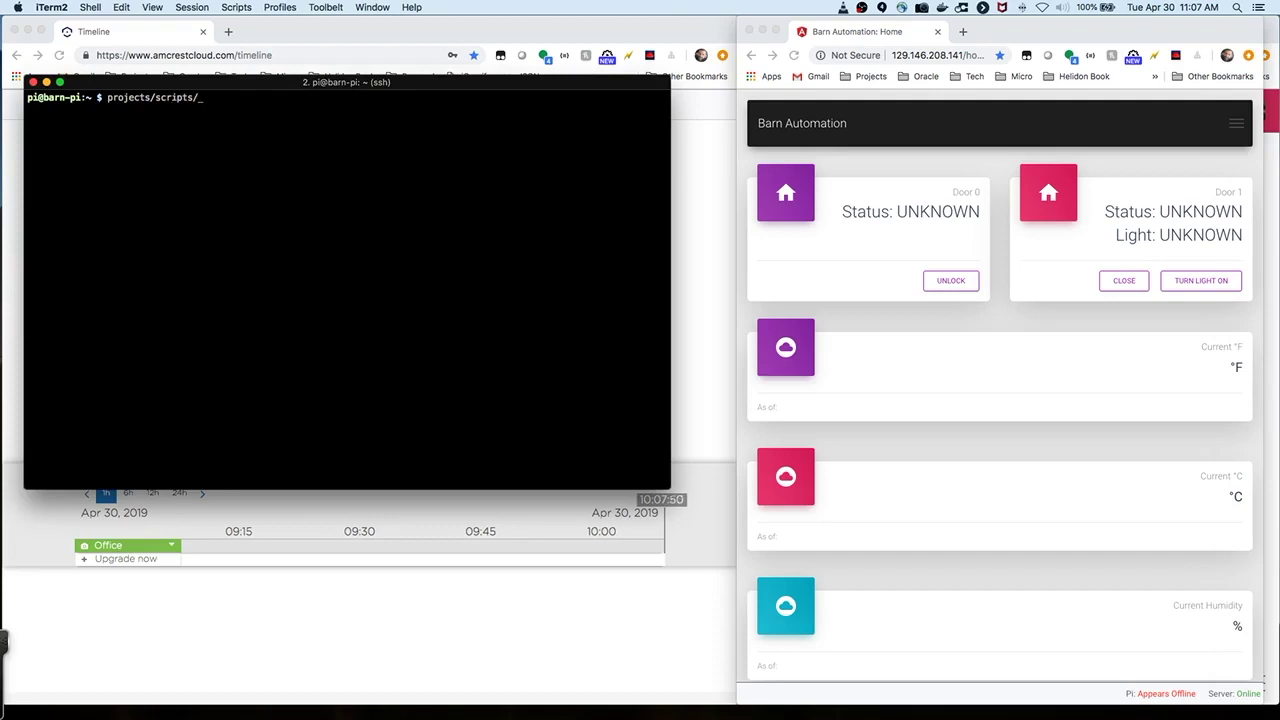
{"action": "type", "text": "pi-g"}
{"action": "key", "text": "Tab"}
{"action": "key", "text": "Return"}
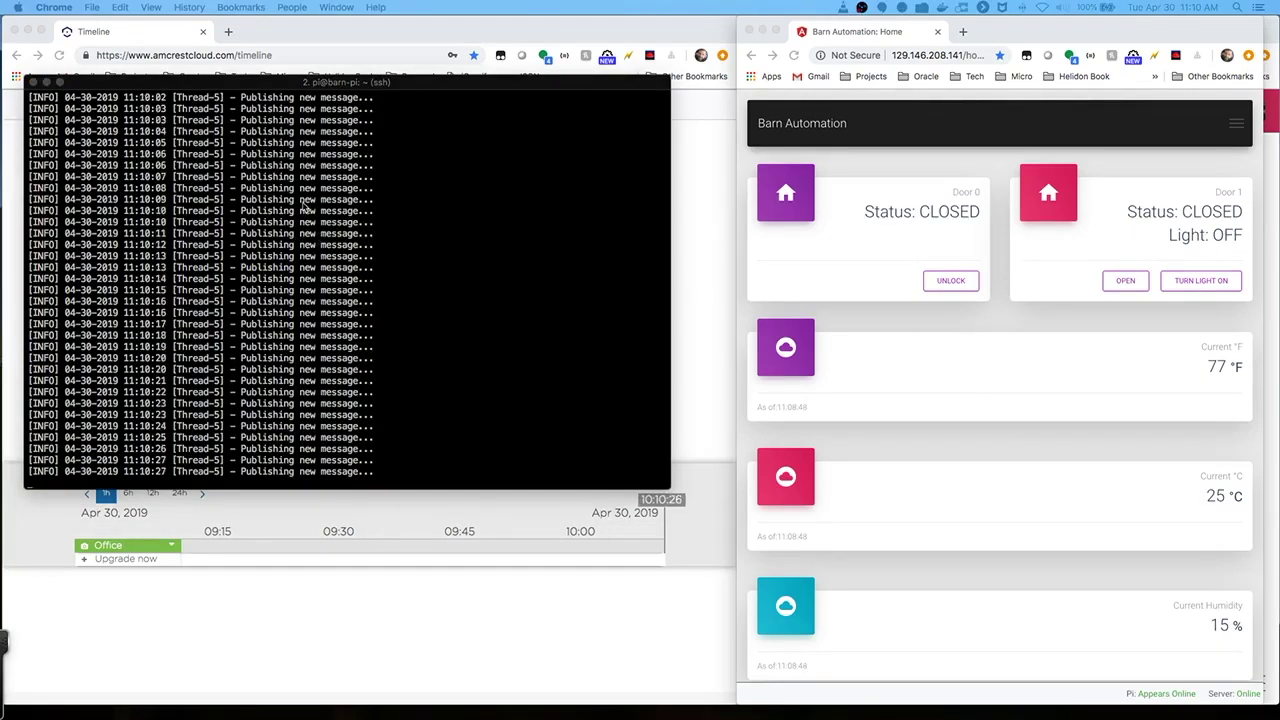
- Examine the Door 0 and Door 1 statuses, the light state and the current temperature and humidity cards on the Barn Automation dashboard
{"action": "left_click", "coordinate": [1058, 323]}
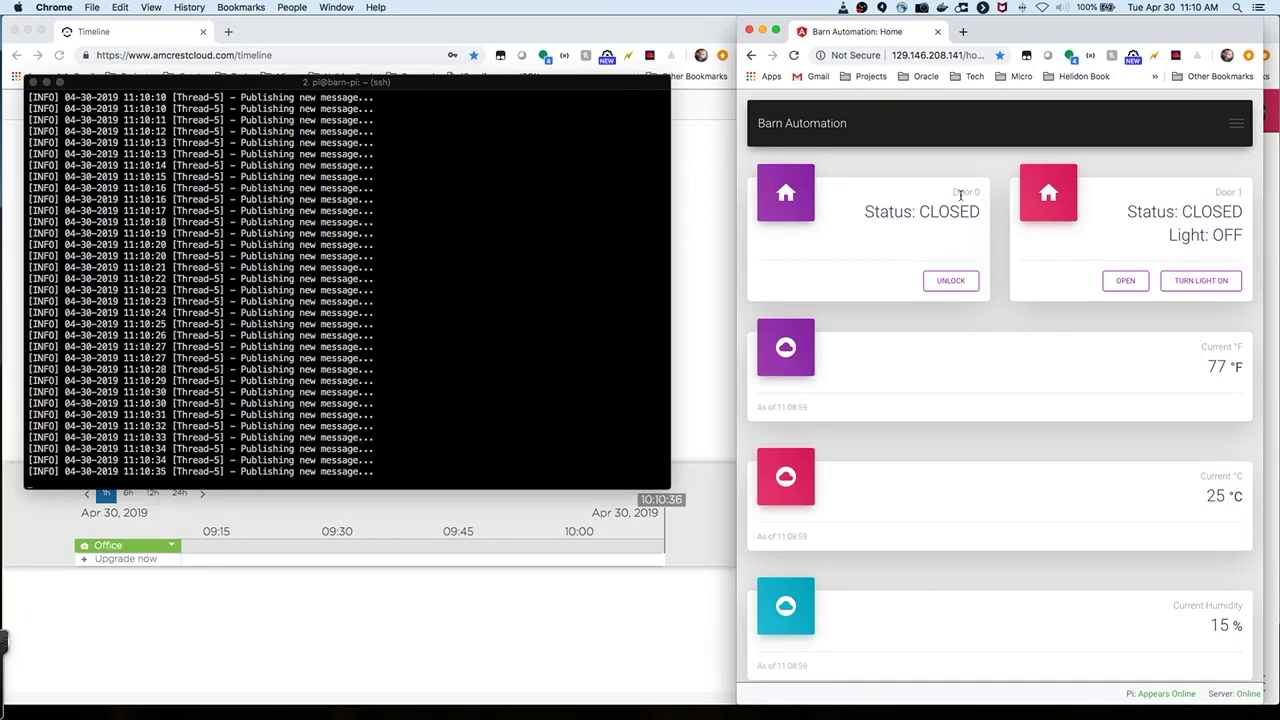
{"action": "triple_click", "coordinate": [893, 212]}
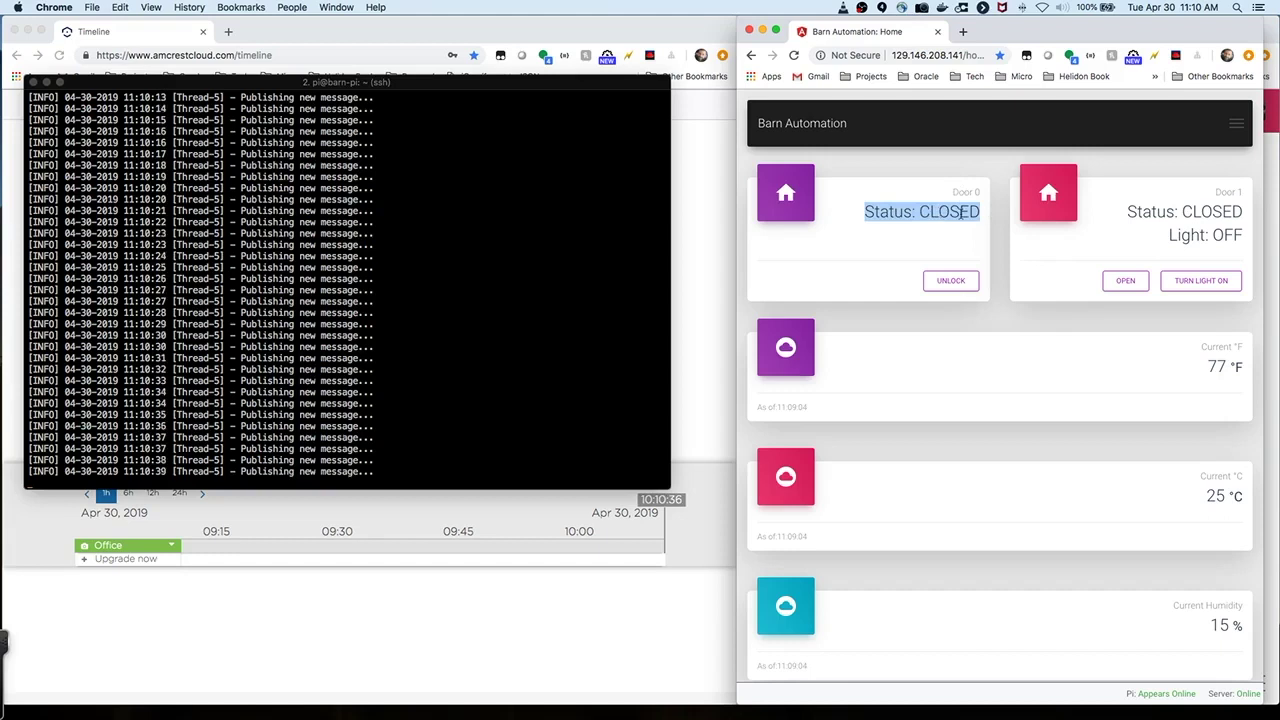
{"action": "left_click", "coordinate": [966, 212]}
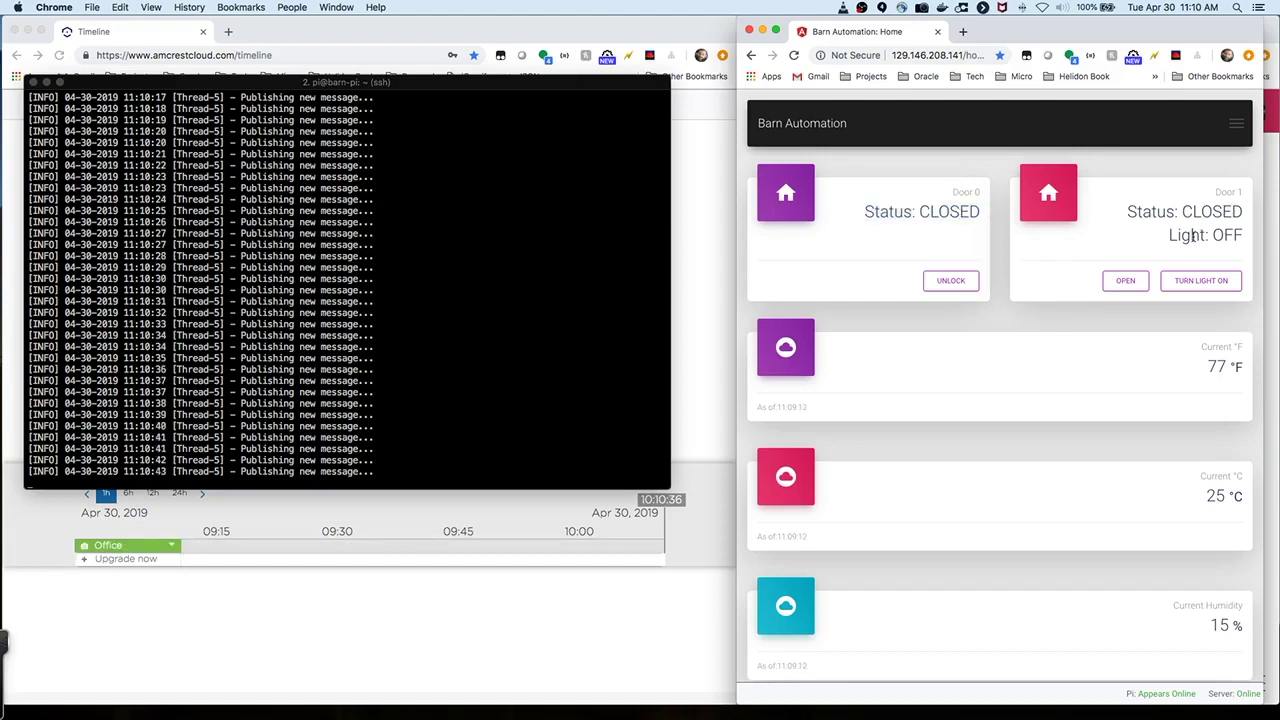
{"action": "double_click", "coordinate": [1193, 235]}
{"action": "left_click", "coordinate": [1193, 236]}
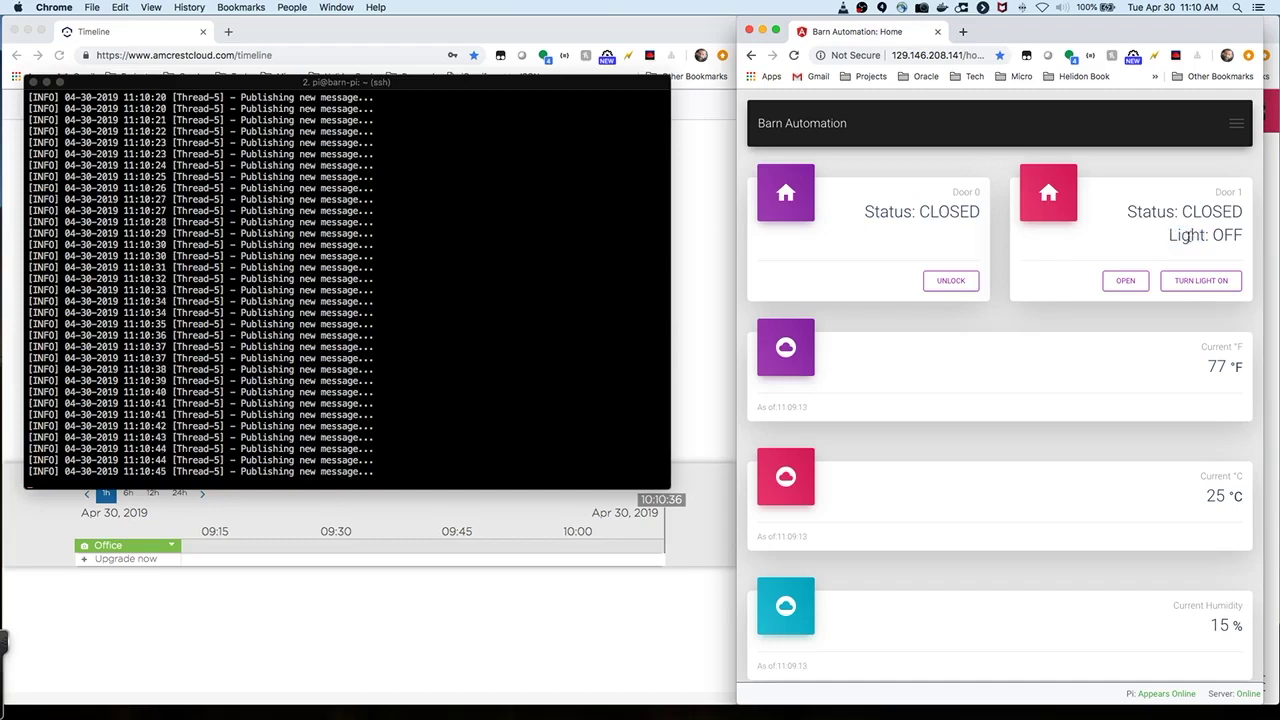
{"action": "scroll", "coordinate": [1065, 259], "scroll_direction": "down", "scroll_amount": 3}
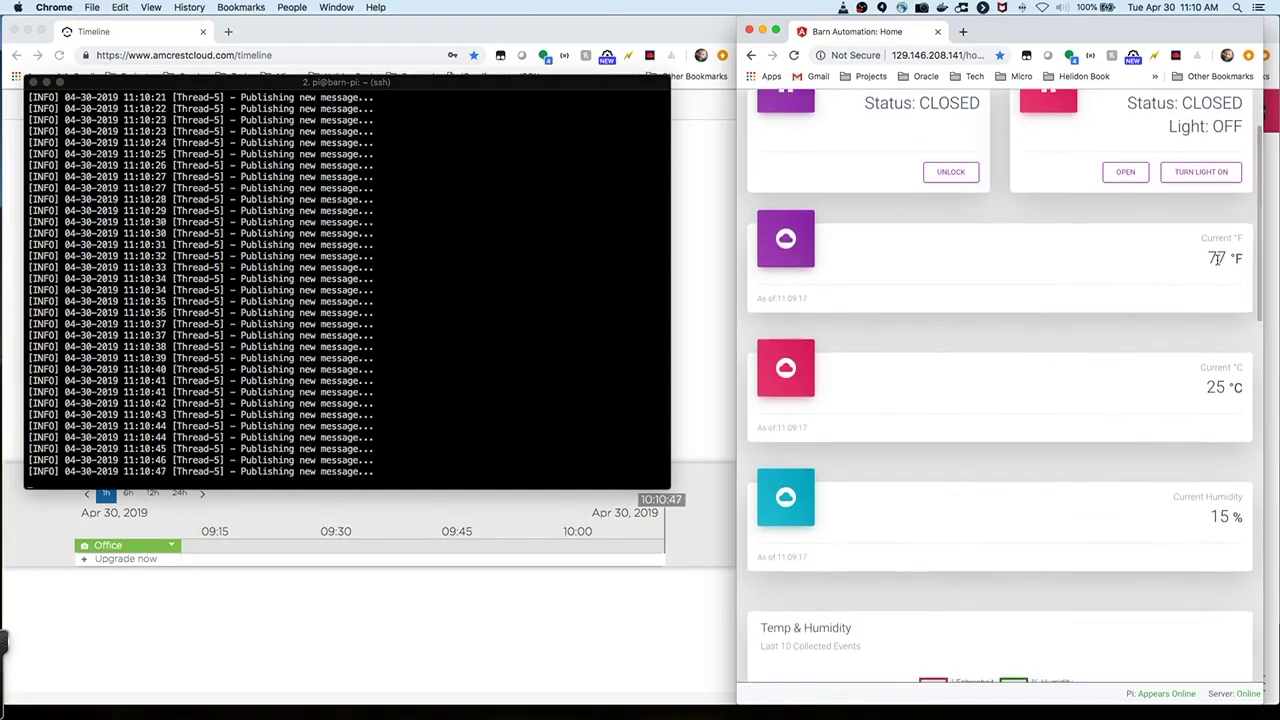
{"action": "scroll", "coordinate": [1213, 258], "scroll_direction": "down", "scroll_amount": 2}
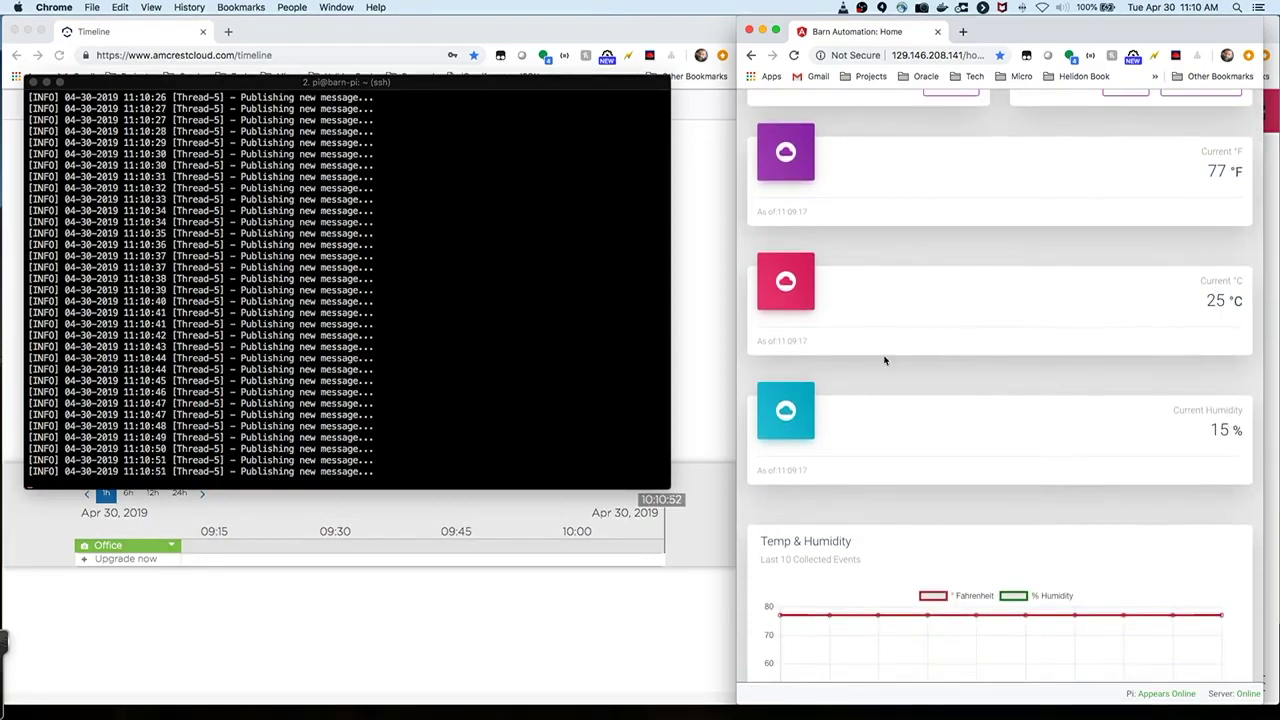
- Hide the terminal to reveal the camera feed and examine the Temp & Humidity, Water Level, Light Level and Motion Capture sections
{"action": "key", "text": "alt+space"}
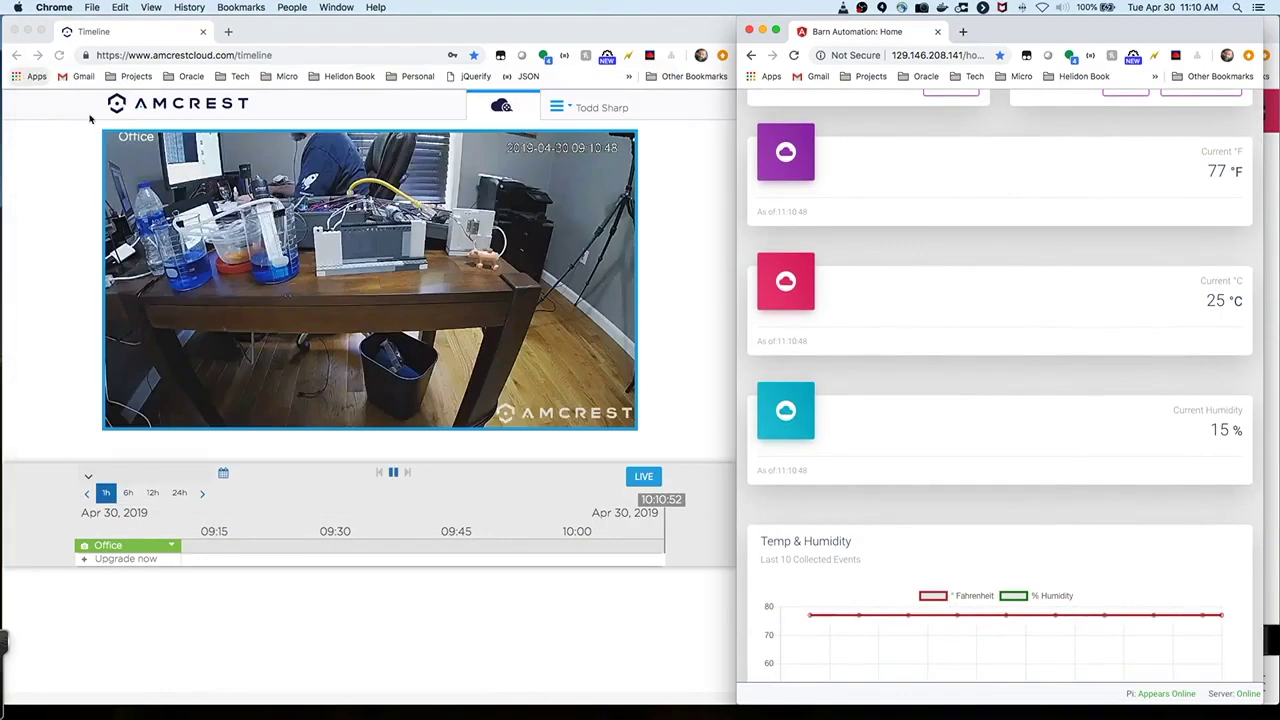
{"action": "scroll", "coordinate": [1014, 354], "scroll_direction": "down", "scroll_amount": 5}
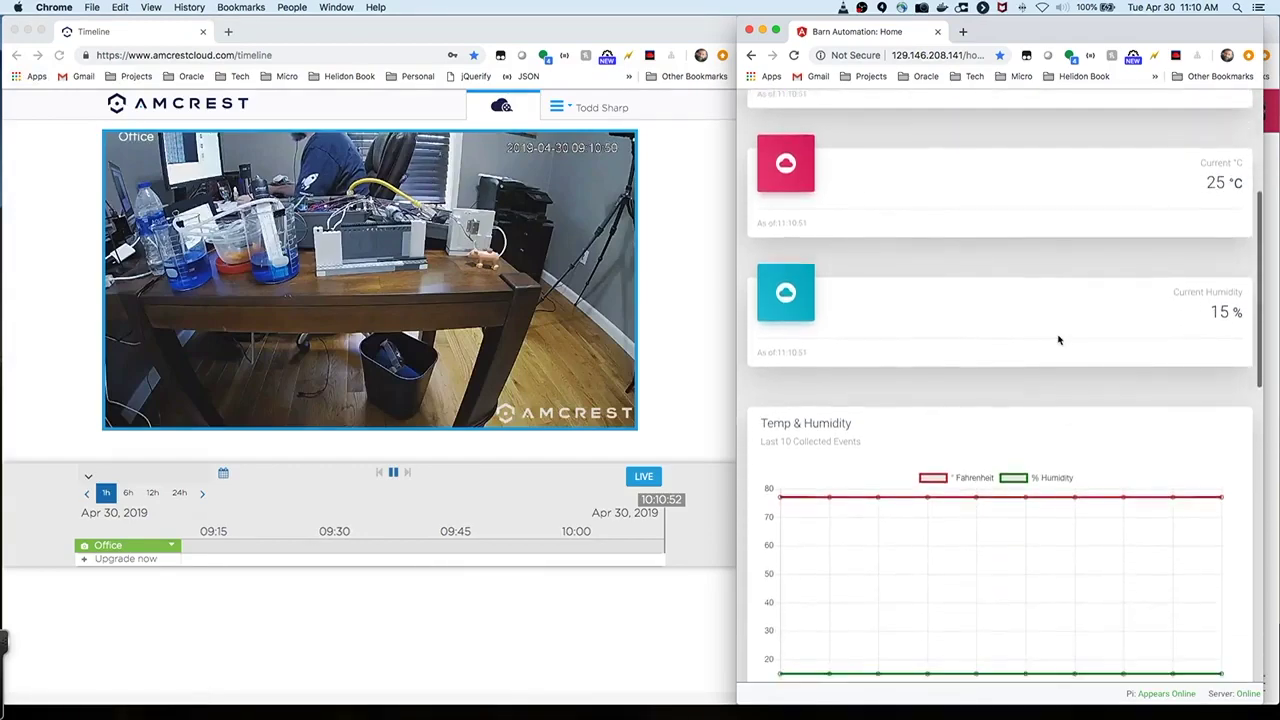
{"action": "scroll", "coordinate": [1059, 339], "scroll_direction": "down", "scroll_amount": 3}
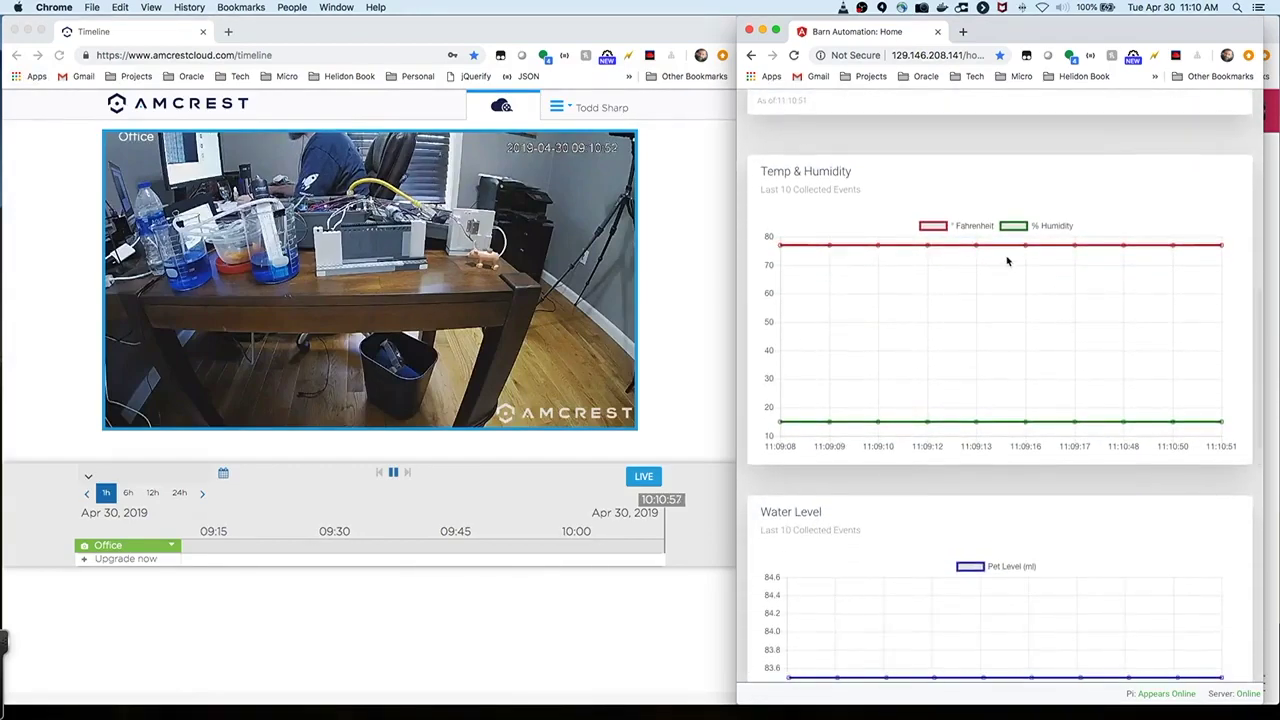
{"action": "scroll", "coordinate": [990, 300], "scroll_direction": "down", "scroll_amount": 4}
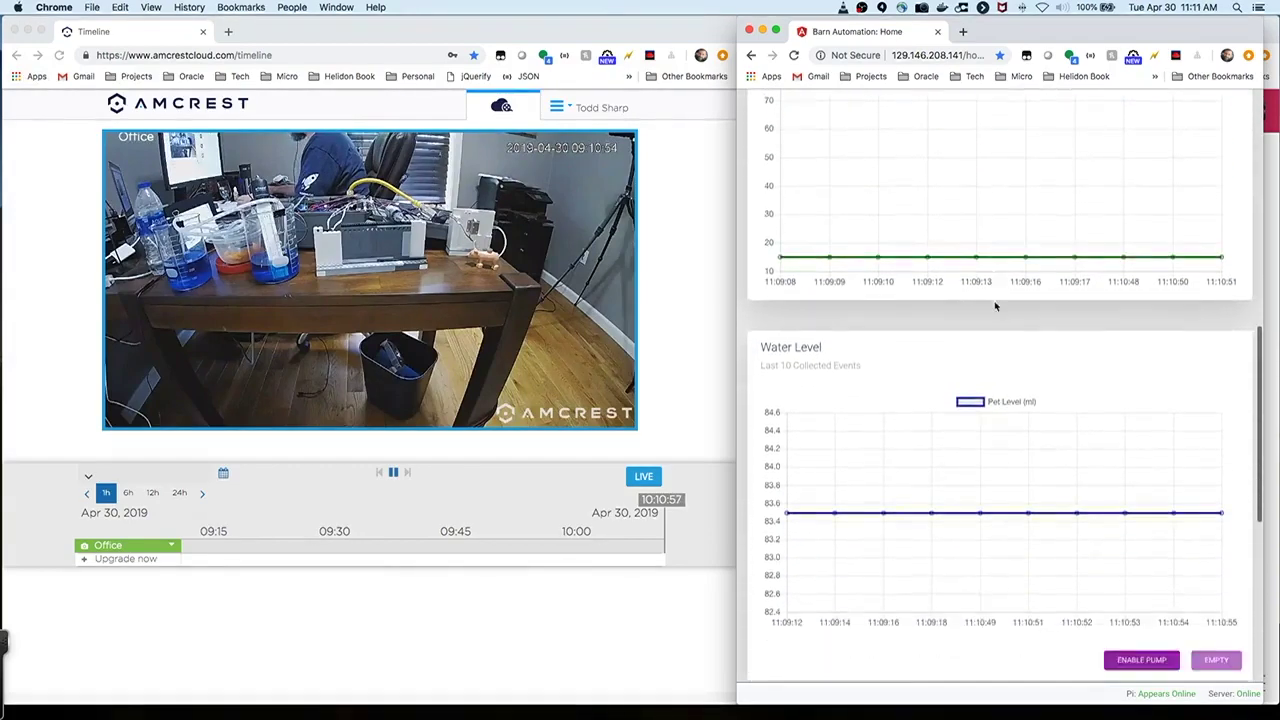
{"action": "scroll", "coordinate": [1034, 327], "scroll_direction": "down", "scroll_amount": 2}
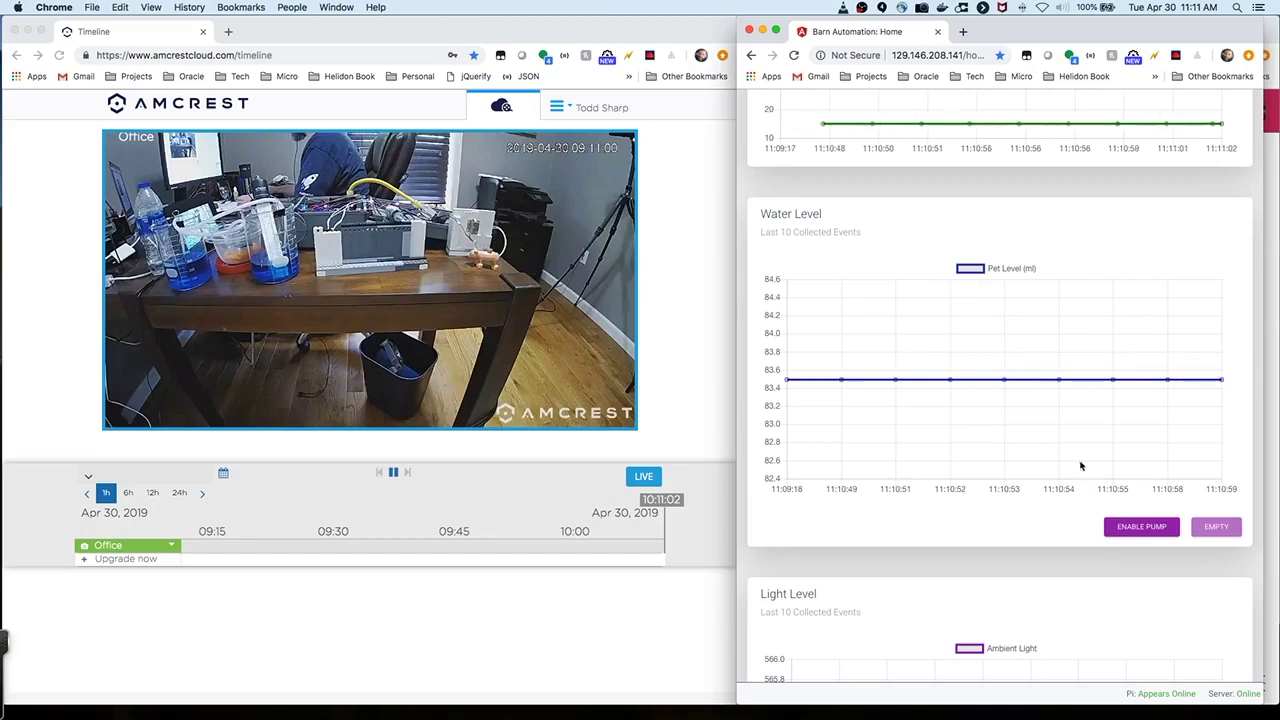
{"action": "scroll", "coordinate": [1083, 466], "scroll_direction": "up", "scroll_amount": 6}
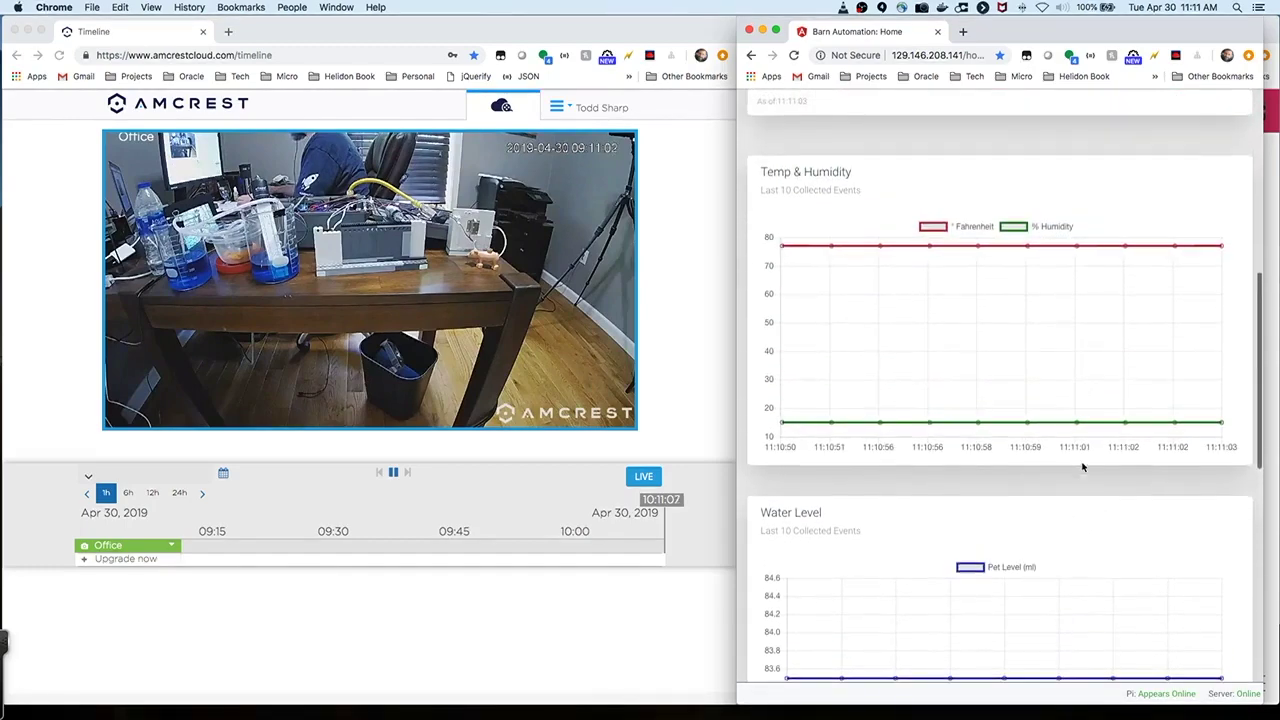
{"action": "scroll", "coordinate": [1066, 263], "scroll_direction": "down", "scroll_amount": 10}
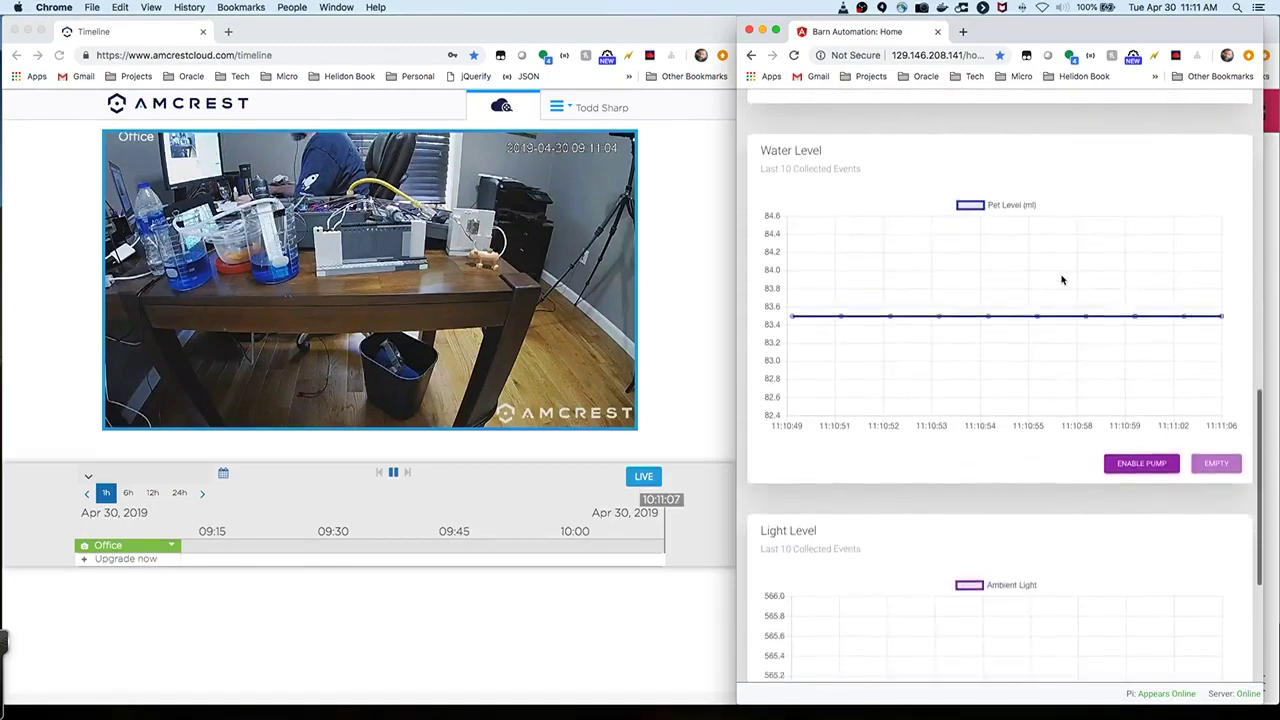
{"action": "scroll", "coordinate": [1059, 287], "scroll_direction": "down", "scroll_amount": 1}
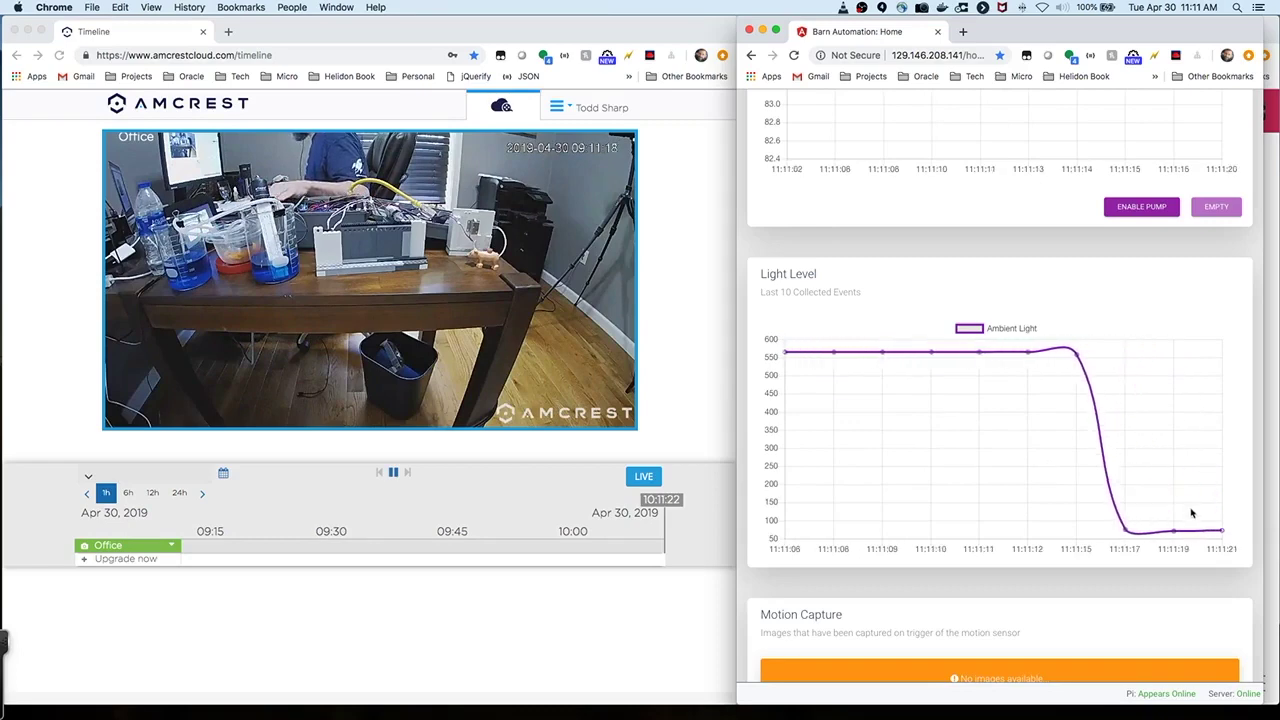
{"action": "mouse_move", "coordinate": [1176, 537]}
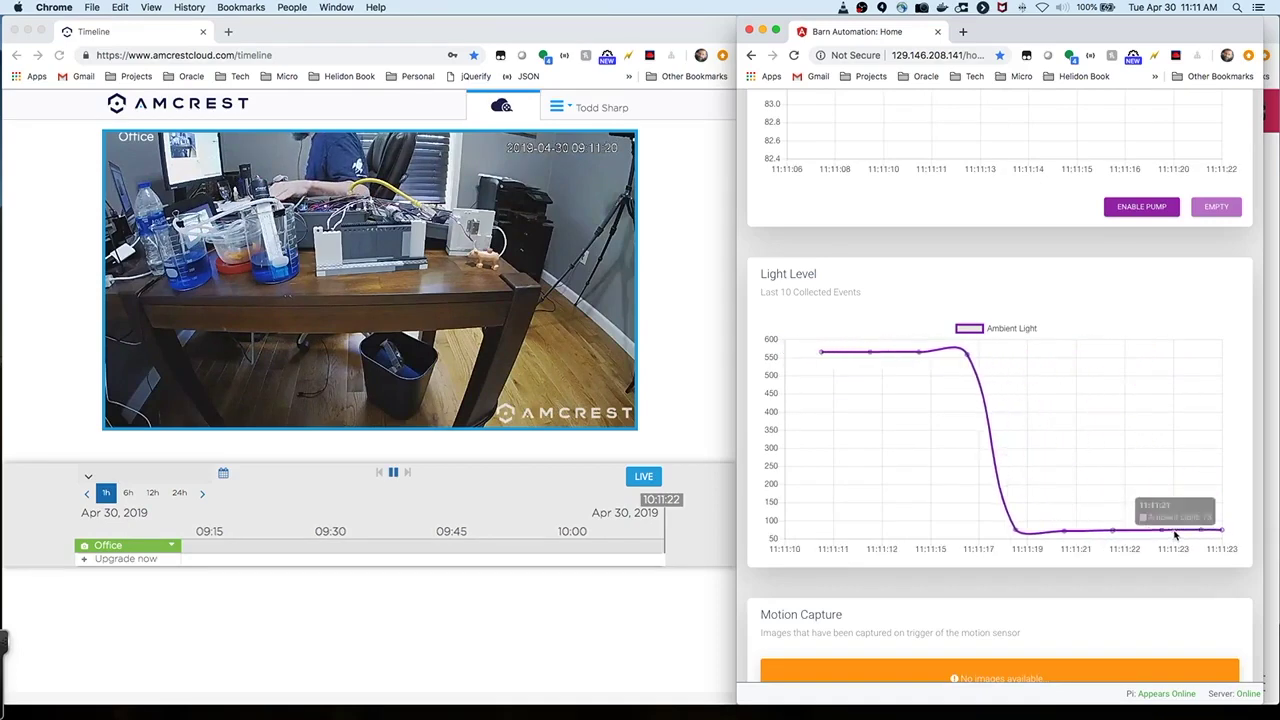
{"action": "scroll", "coordinate": [1089, 428], "scroll_direction": "down", "scroll_amount": 2}
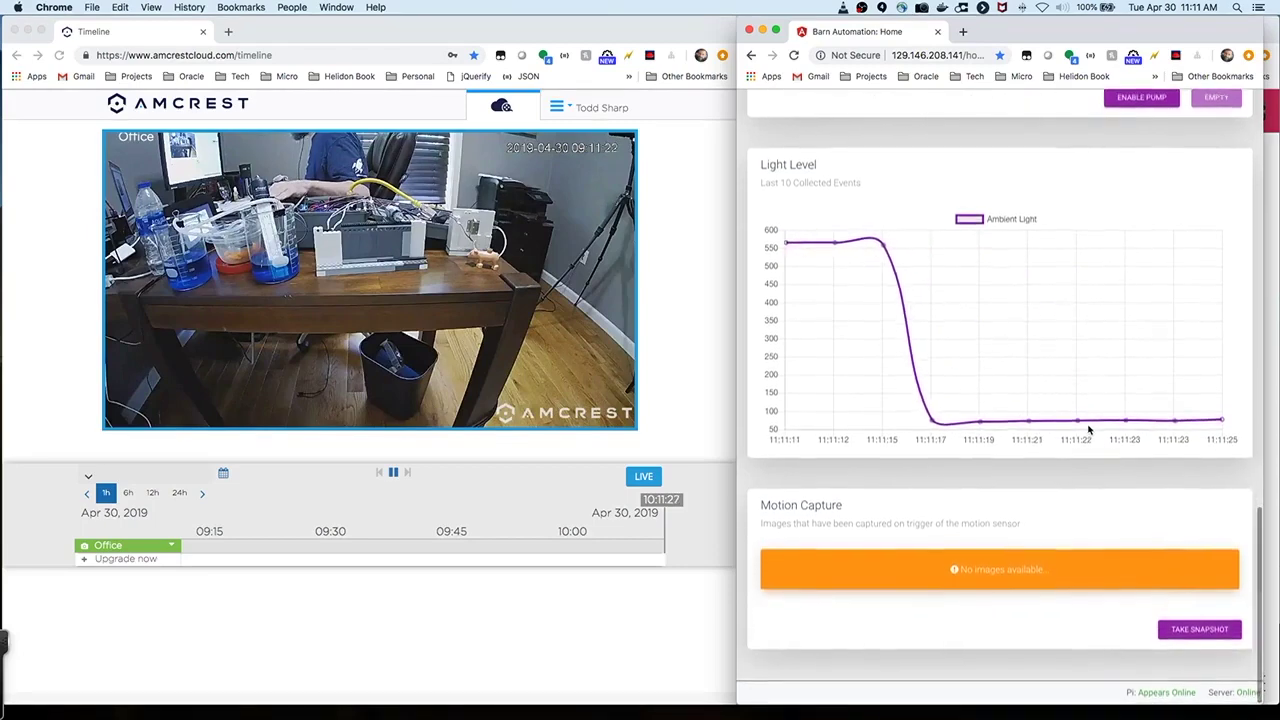
{"action": "scroll", "coordinate": [1074, 443], "scroll_direction": "up", "scroll_amount": 4}
{"action": "scroll", "coordinate": [1069, 459], "scroll_direction": "up", "scroll_amount": 15}
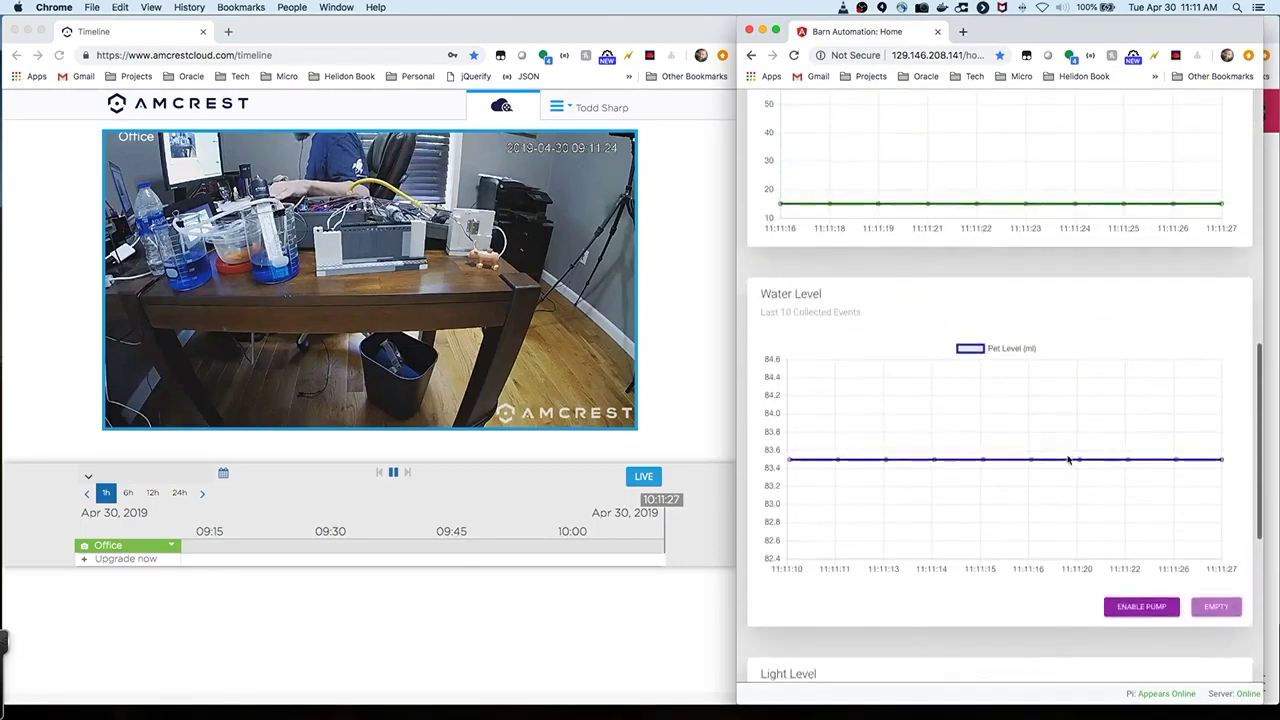
{"action": "scroll", "coordinate": [1063, 460], "scroll_direction": "up", "scroll_amount": 4}
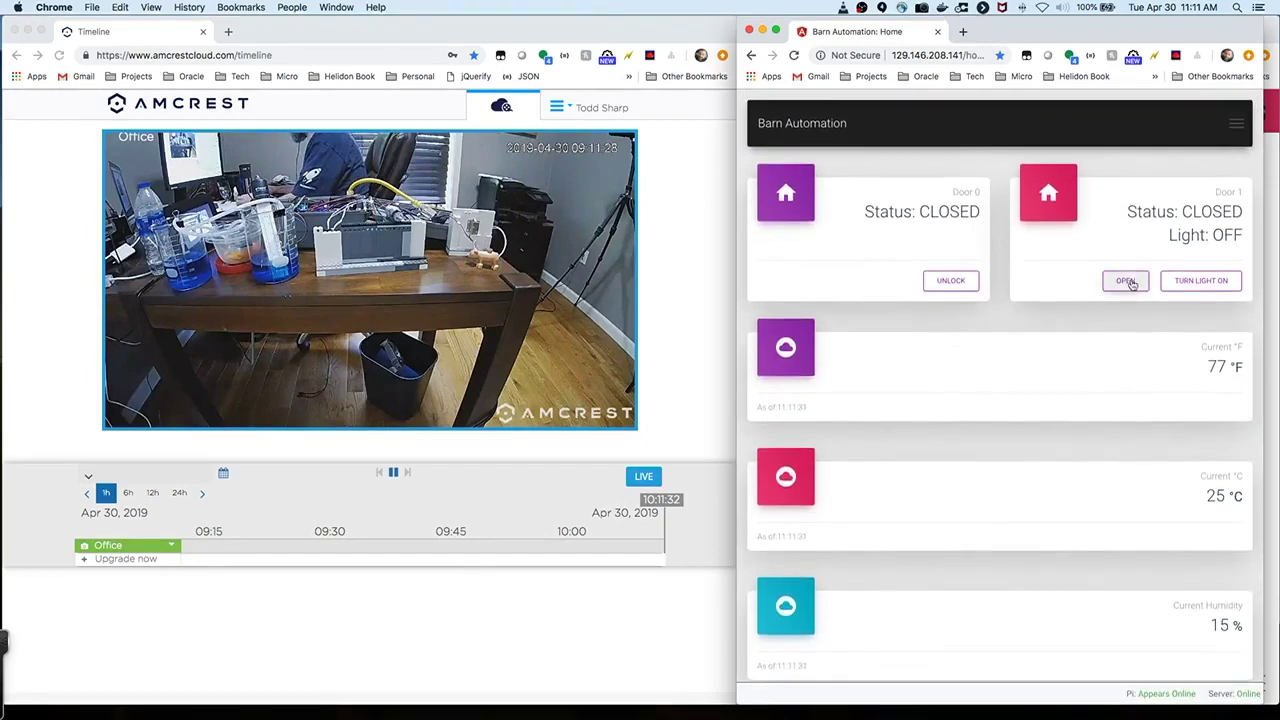
- Test Door 1 by turning its light on and off again and by opening and closing the door
{"action": "left_click", "coordinate": [1203, 283]}
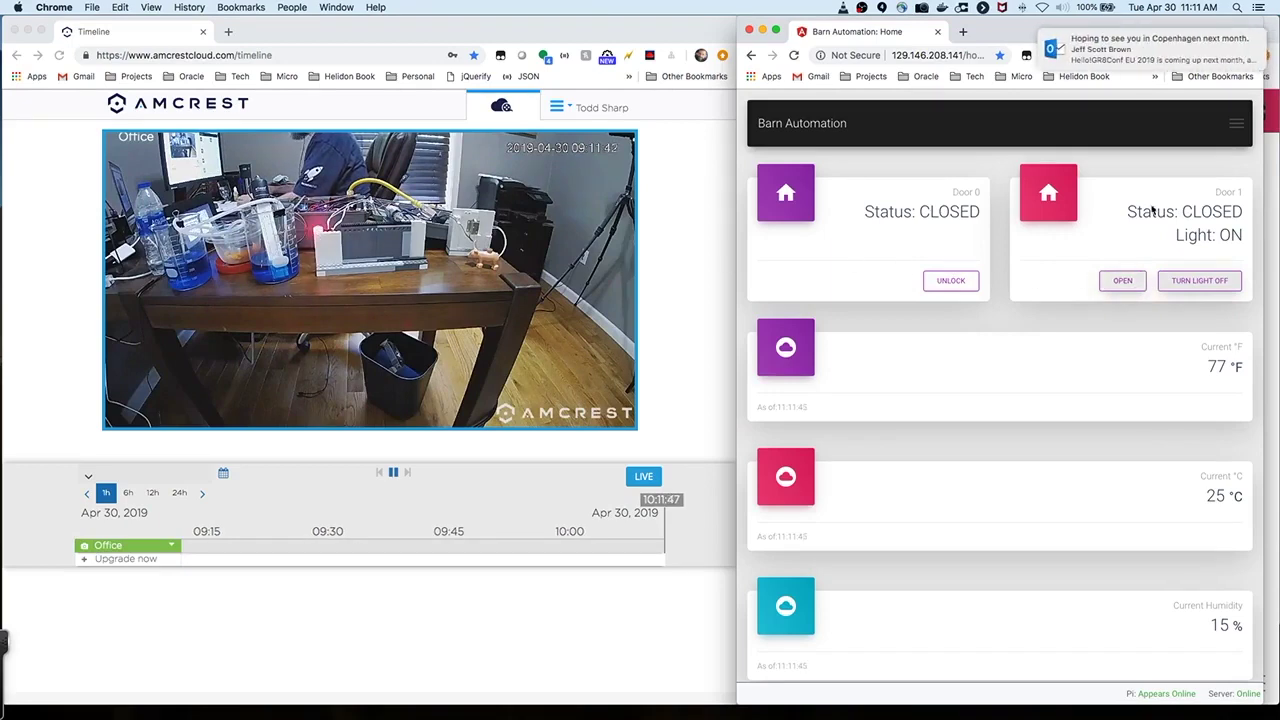
{"action": "left_click", "coordinate": [1123, 281]}
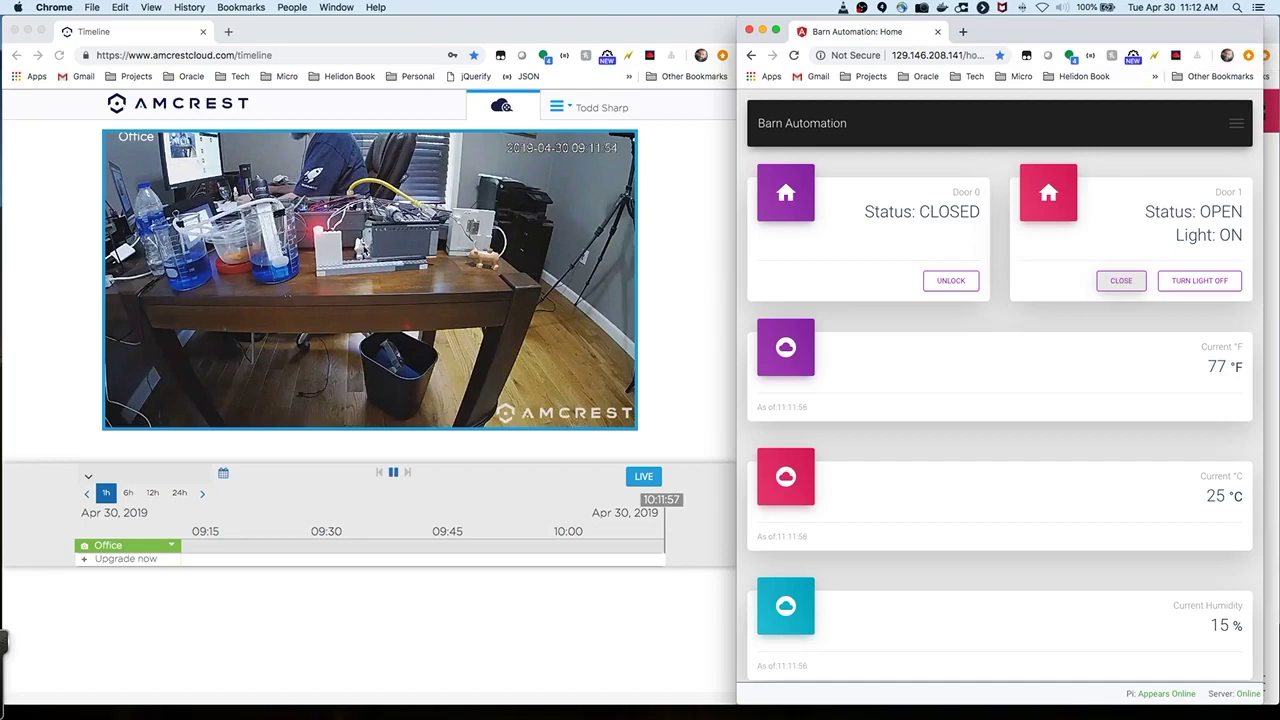
{"action": "left_click", "coordinate": [1125, 285]}
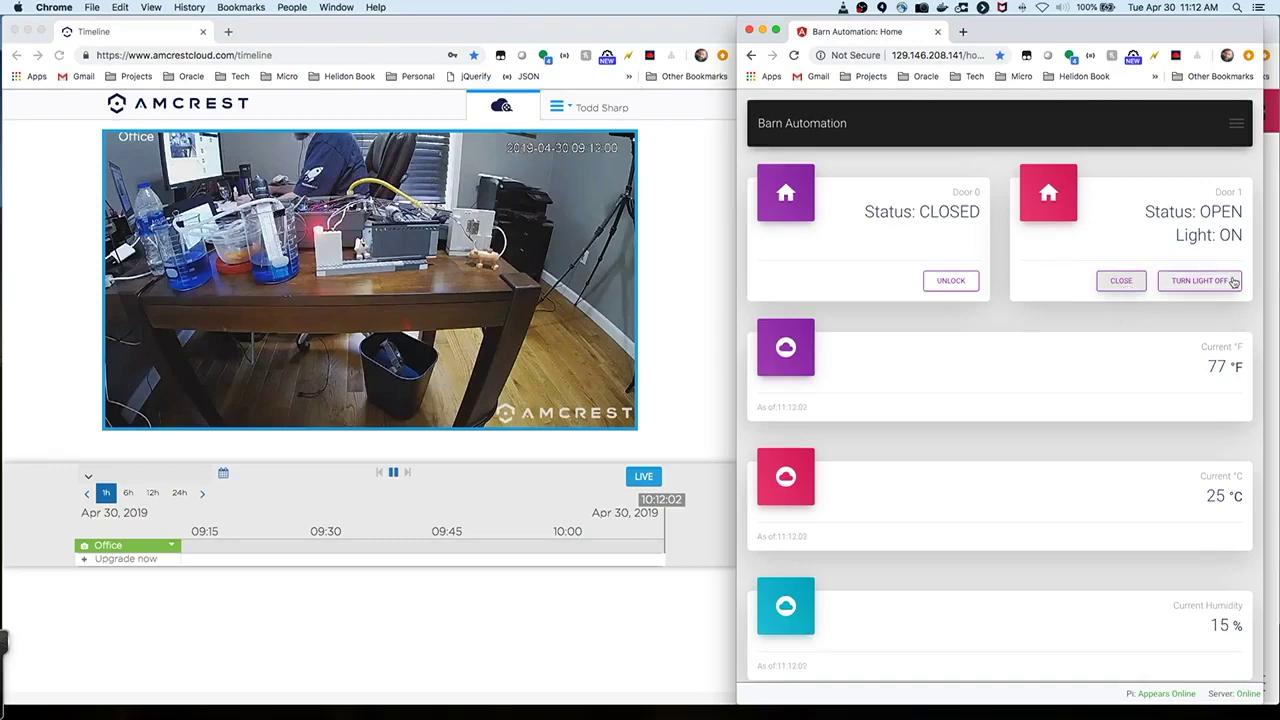
{"action": "left_click", "coordinate": [1195, 282]}
- Enable the water pump in the Water Level section and inspect the latest Pet Level point on its chart
{"action": "scroll", "coordinate": [1068, 314], "scroll_direction": "down", "scroll_amount": 3}
{"action": "scroll", "coordinate": [1067, 312], "scroll_direction": "down", "scroll_amount": 5}
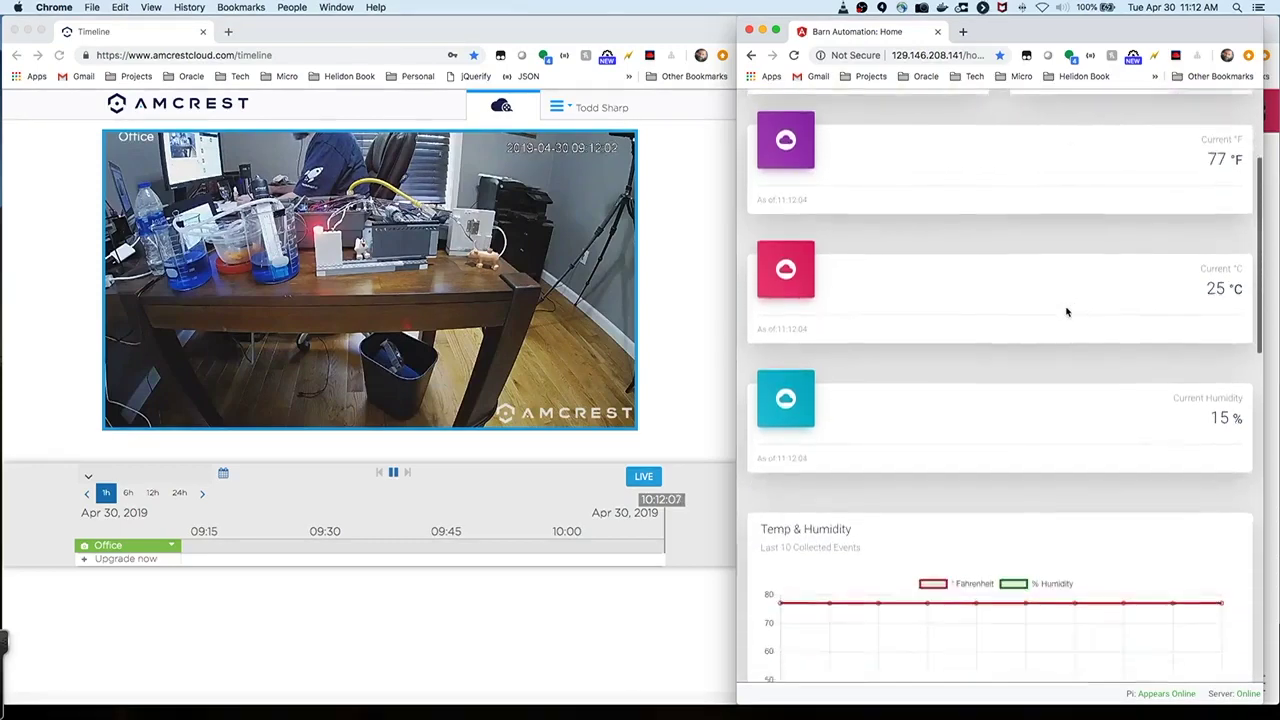
{"action": "scroll", "coordinate": [1067, 312], "scroll_direction": "down", "scroll_amount": 4}
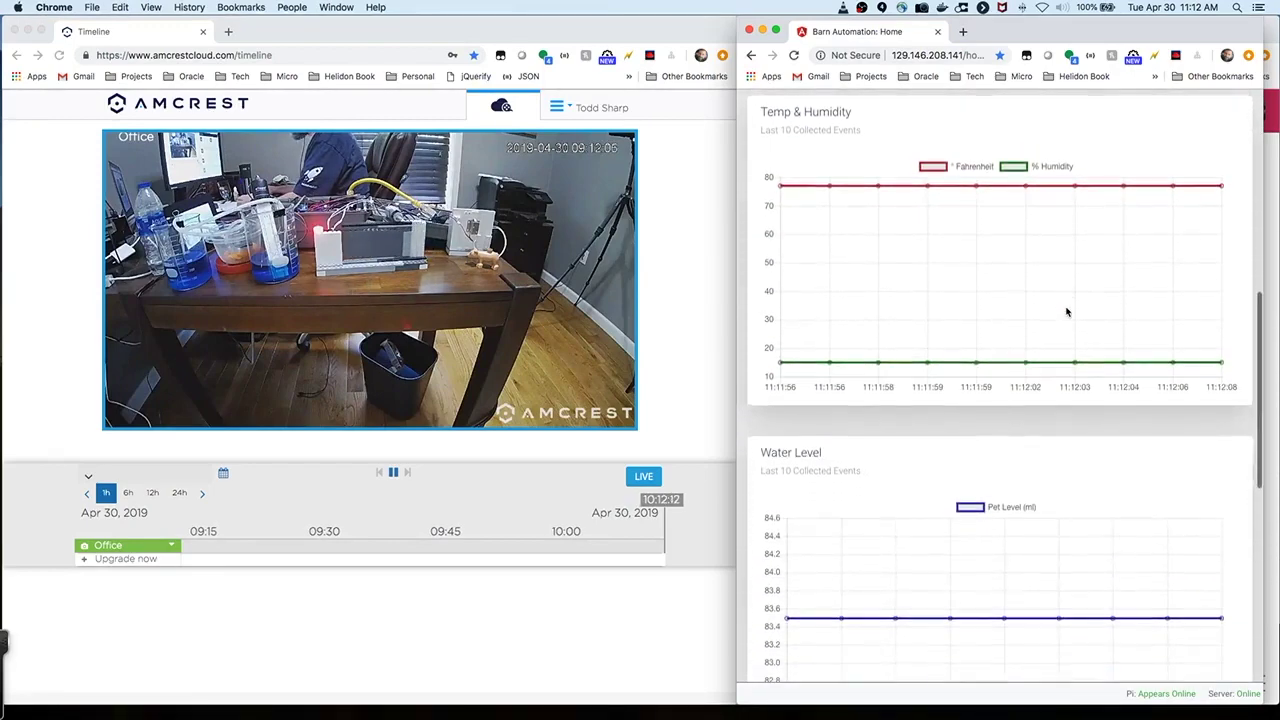
{"action": "scroll", "coordinate": [1049, 334], "scroll_direction": "down", "scroll_amount": 2}
{"action": "scroll", "coordinate": [1049, 346], "scroll_direction": "down", "scroll_amount": 4}
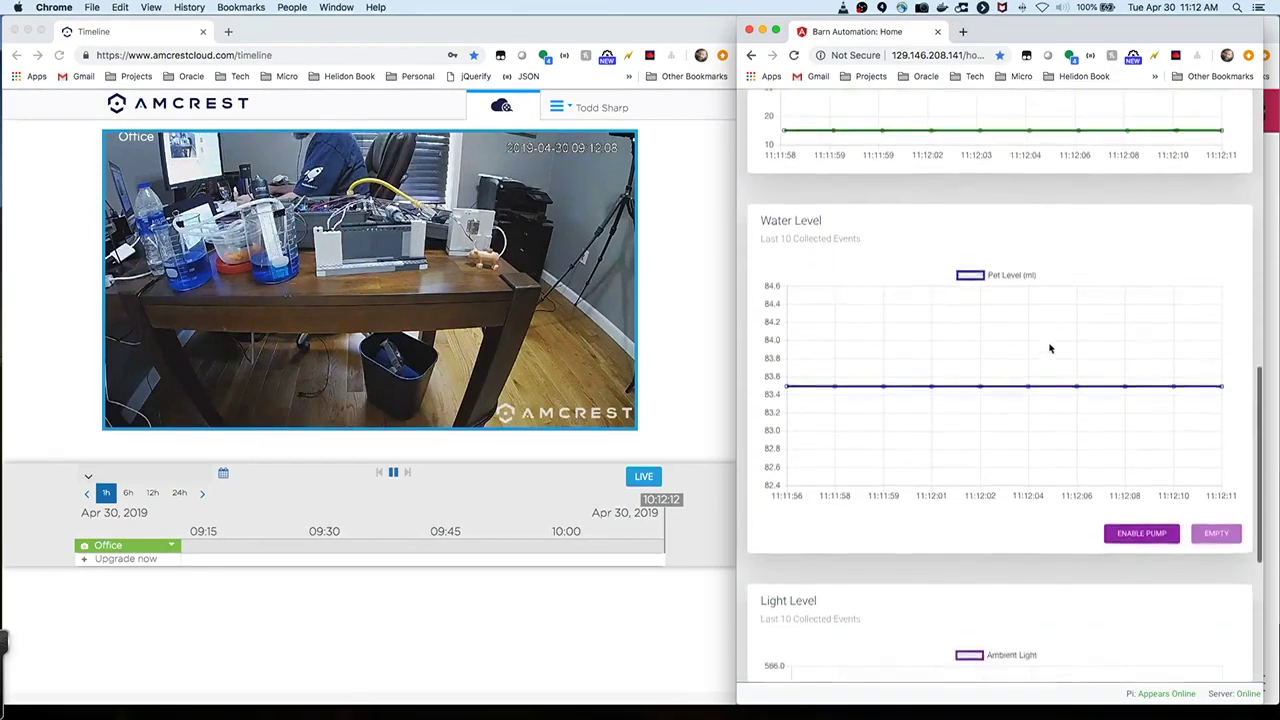
{"action": "left_click", "coordinate": [1140, 474]}
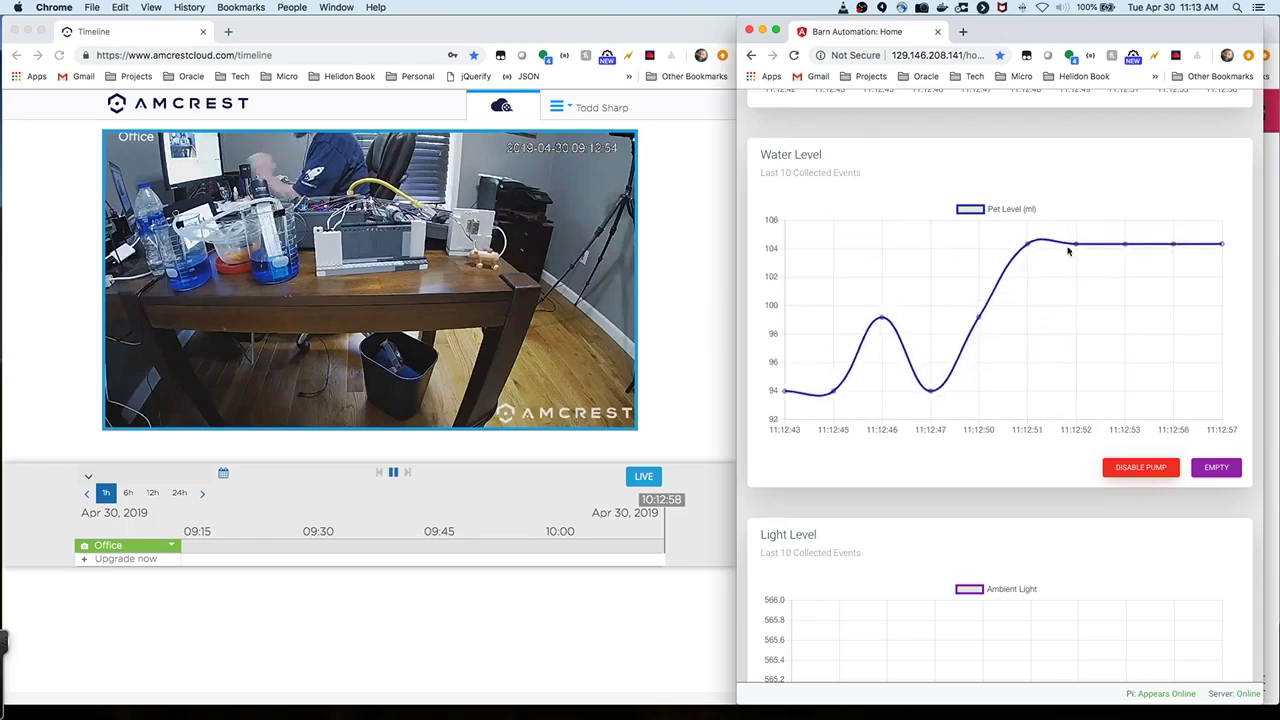
{"action": "mouse_move", "coordinate": [1222, 249]}
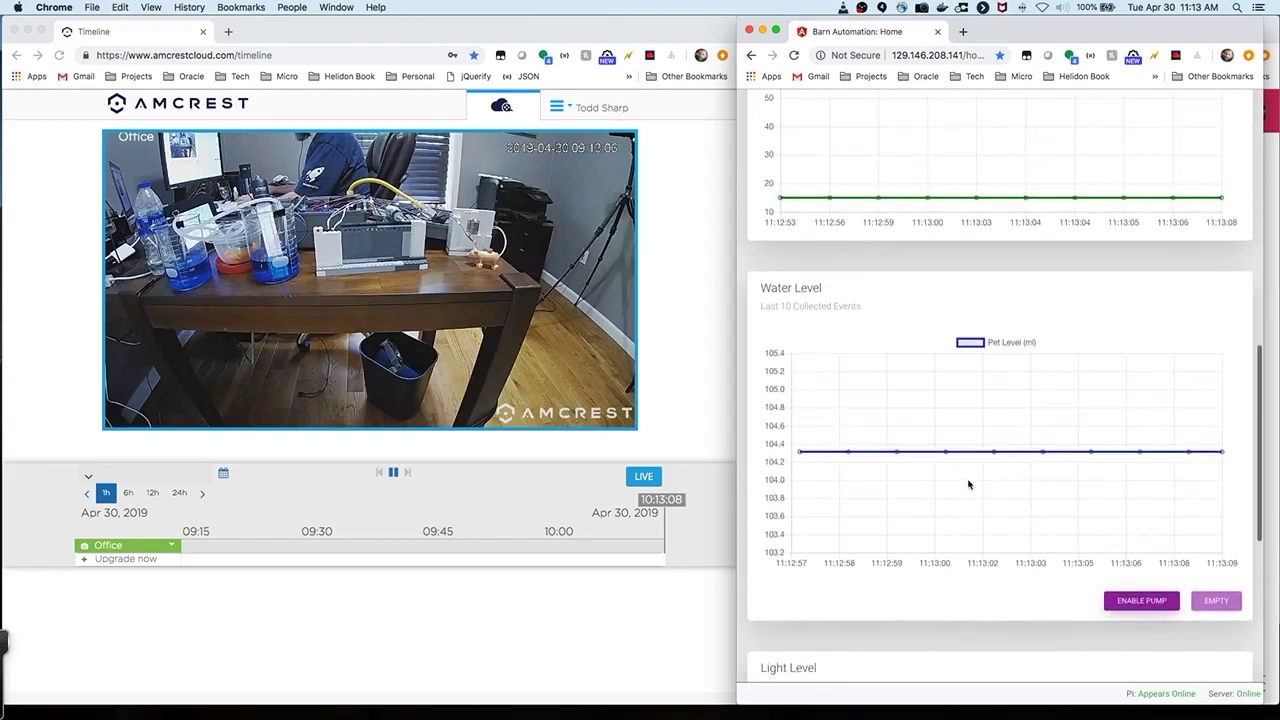
- Unlock Door 0 from the top of the Barn Automation dashboard
{"action": "scroll", "coordinate": [968, 485], "scroll_direction": "up", "scroll_amount": 5}
{"action": "scroll", "coordinate": [968, 485], "scroll_direction": "up", "scroll_amount": 10}
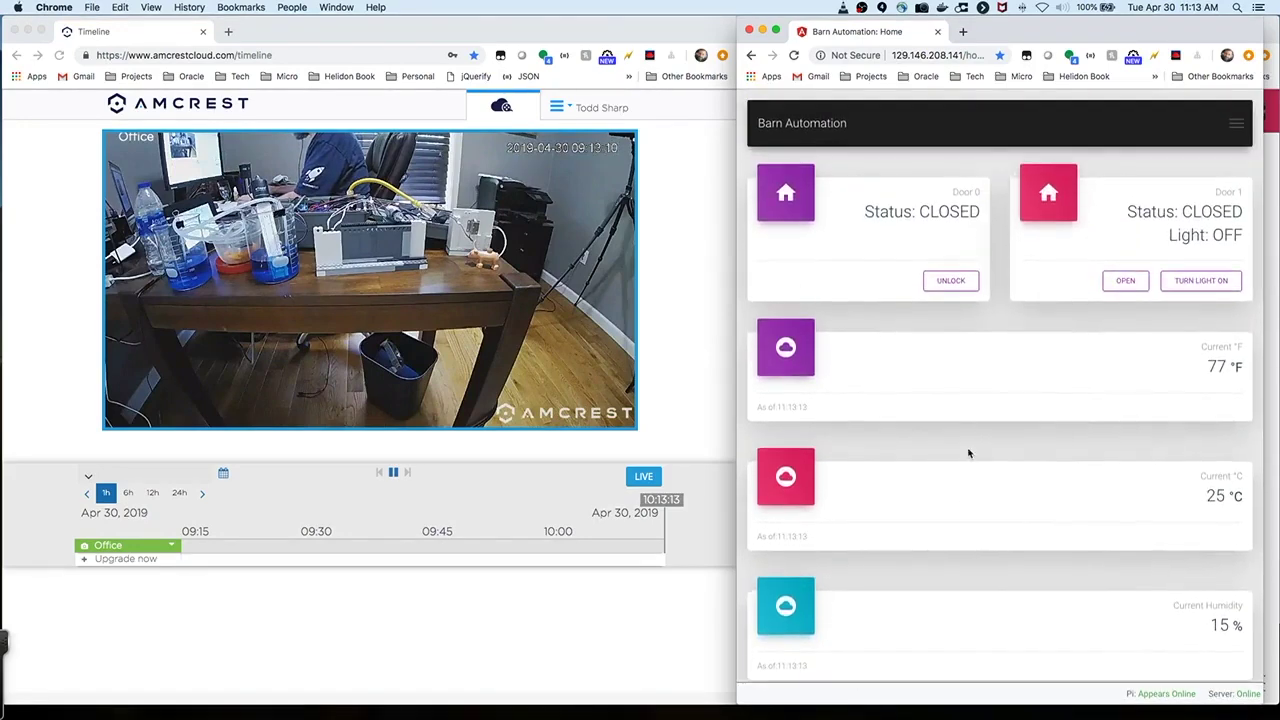
{"action": "left_click", "coordinate": [950, 281]}
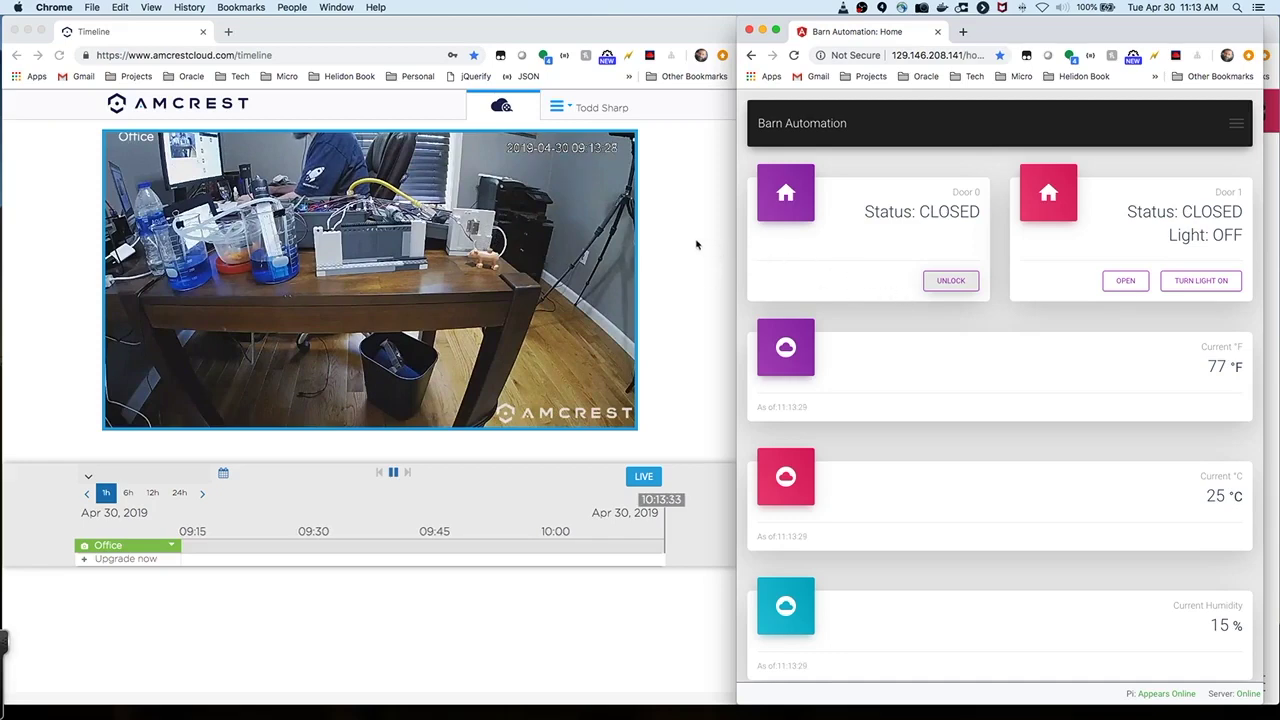
{"action": "left_click", "coordinate": [0, 480]}
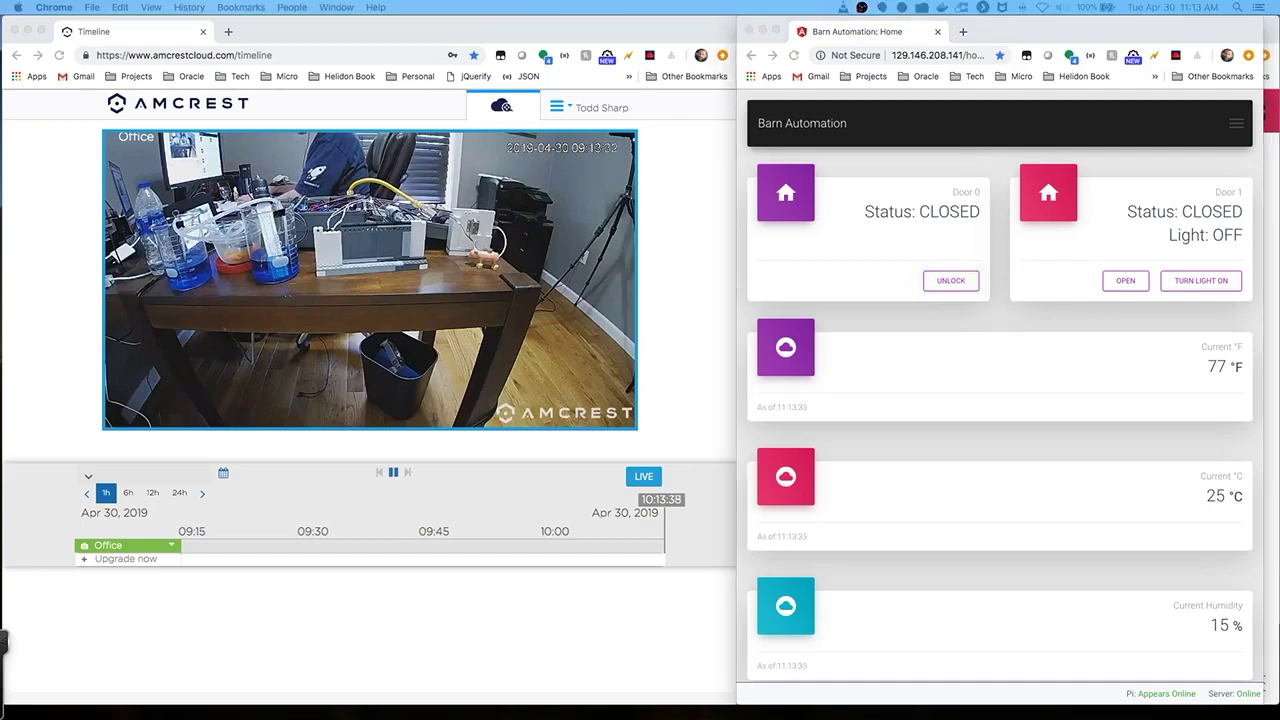